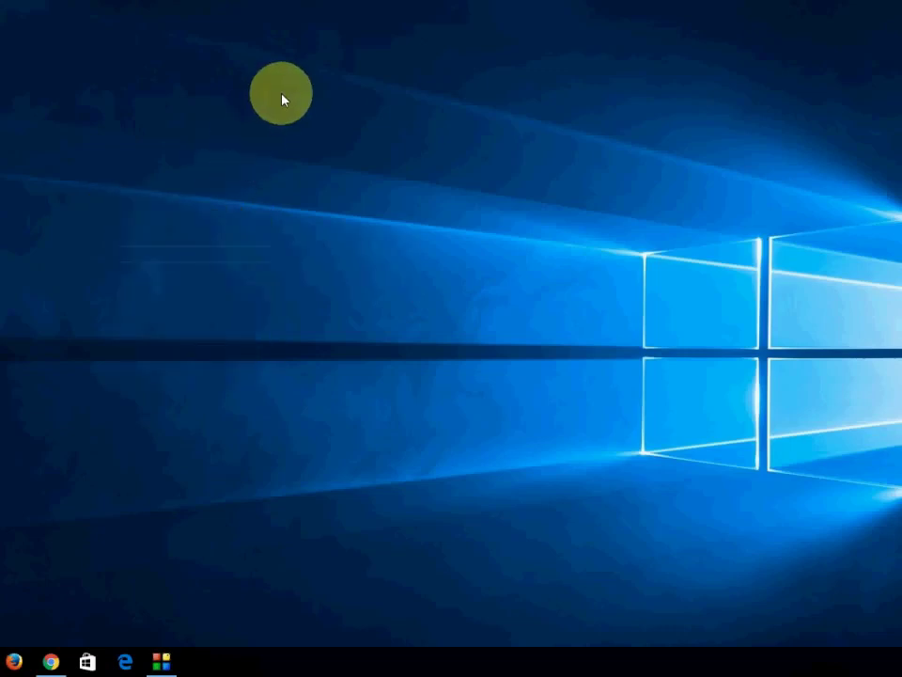
# Step: Refresh the desktop twice from its right-click menu
pyautogui.rightClick(282, 137)
pyautogui.click(302, 178)
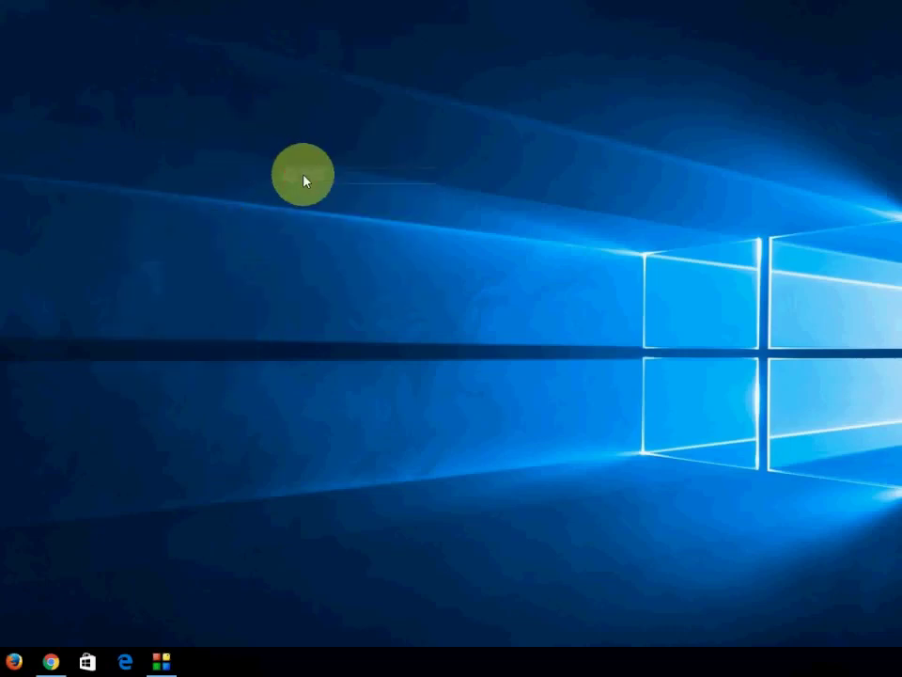
pyautogui.rightClick(245, 222)
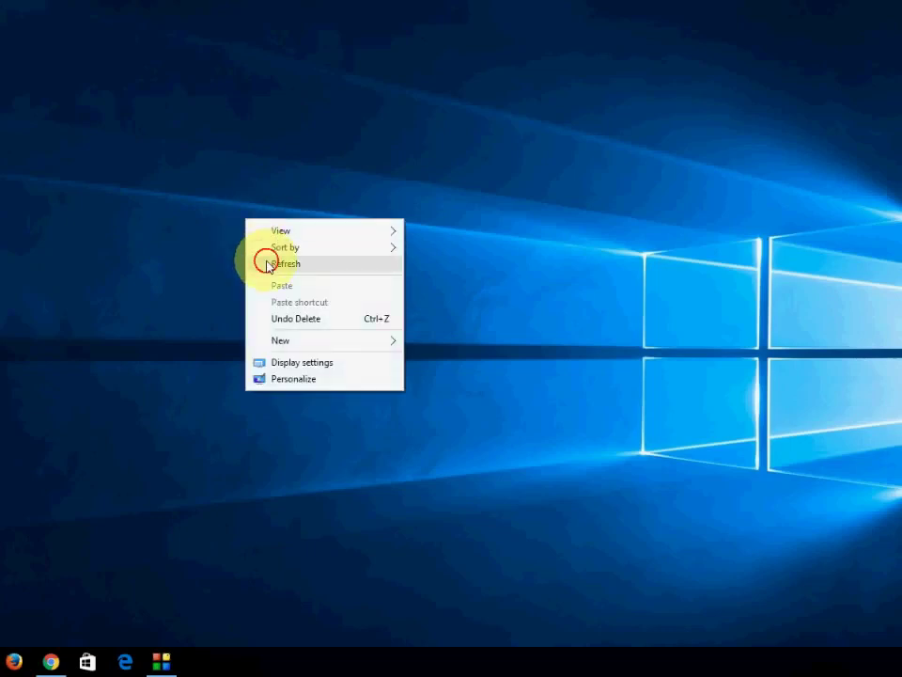
pyautogui.click(268, 264)
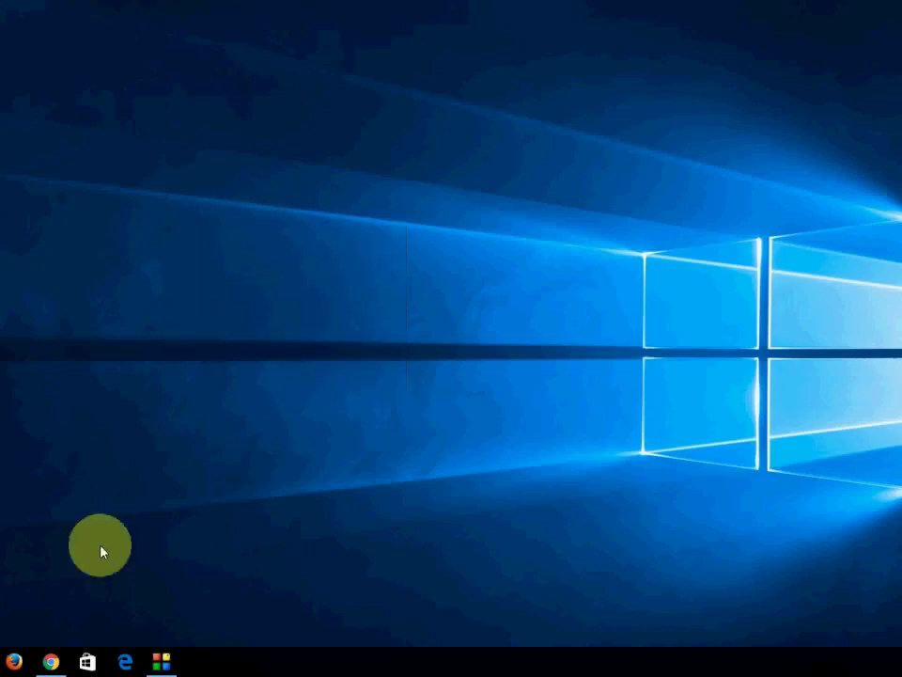
# Step: Download the Windows-10 32-bit AppSamvid package from the C-DAC AppSamvid page in Chrome
pyautogui.click(51, 663)
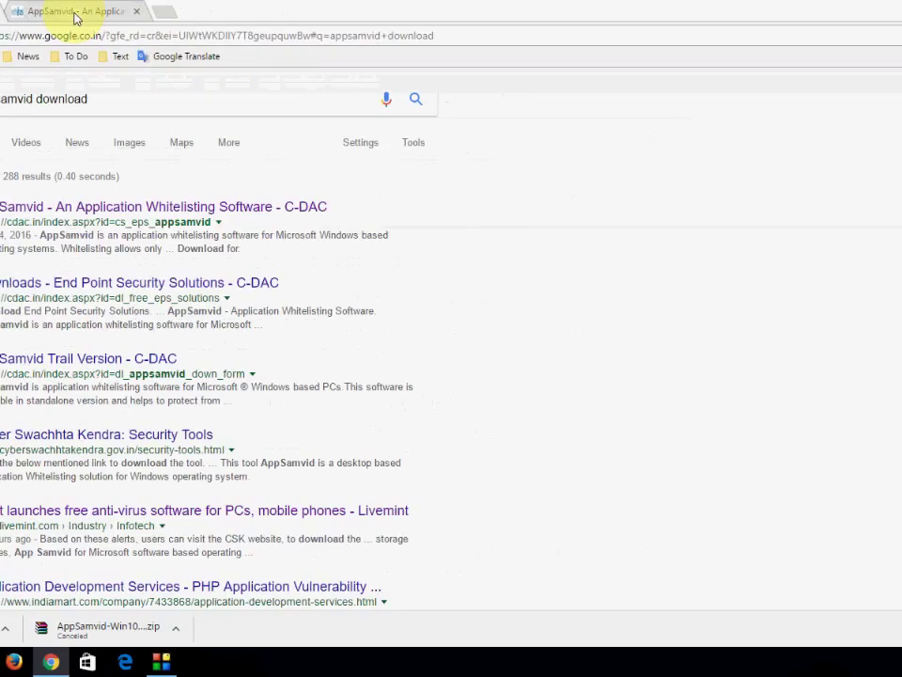
pyautogui.click(76, 17)
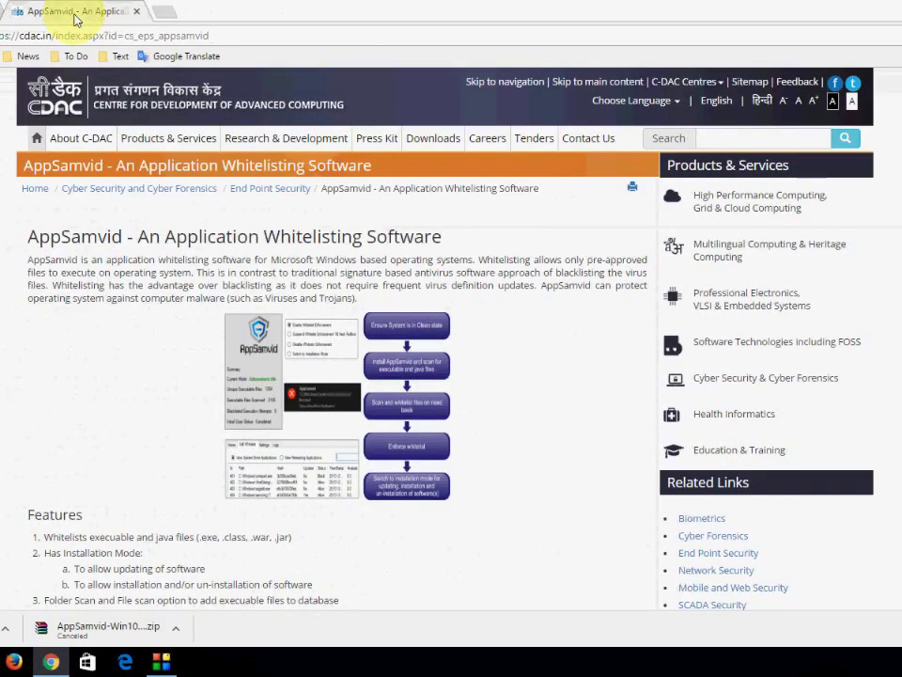
pyautogui.scroll(-10, 8, 376)
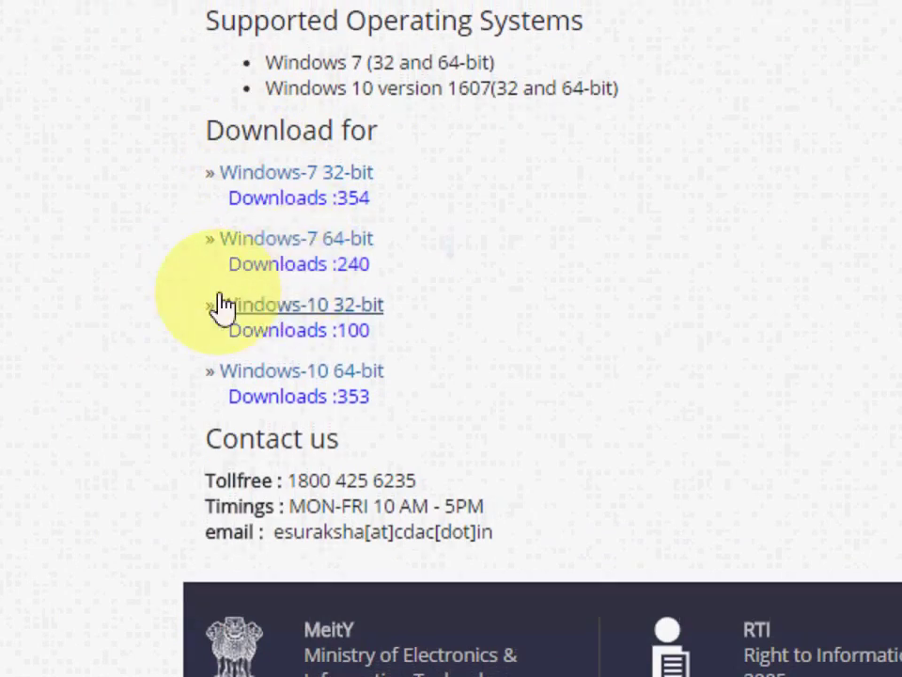
pyautogui.click(318, 310)
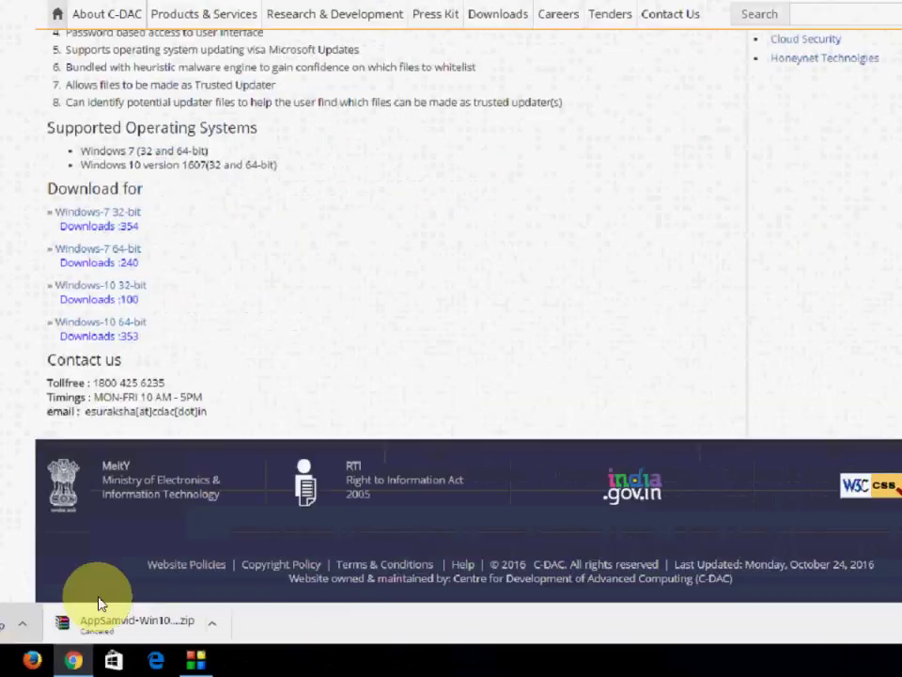
# Step: Open AppSamvid-Win10-32bit.zip in WinRAR and run AppSamvid.2.0.1.Win10_32.exe from it
pyautogui.press('super+d')
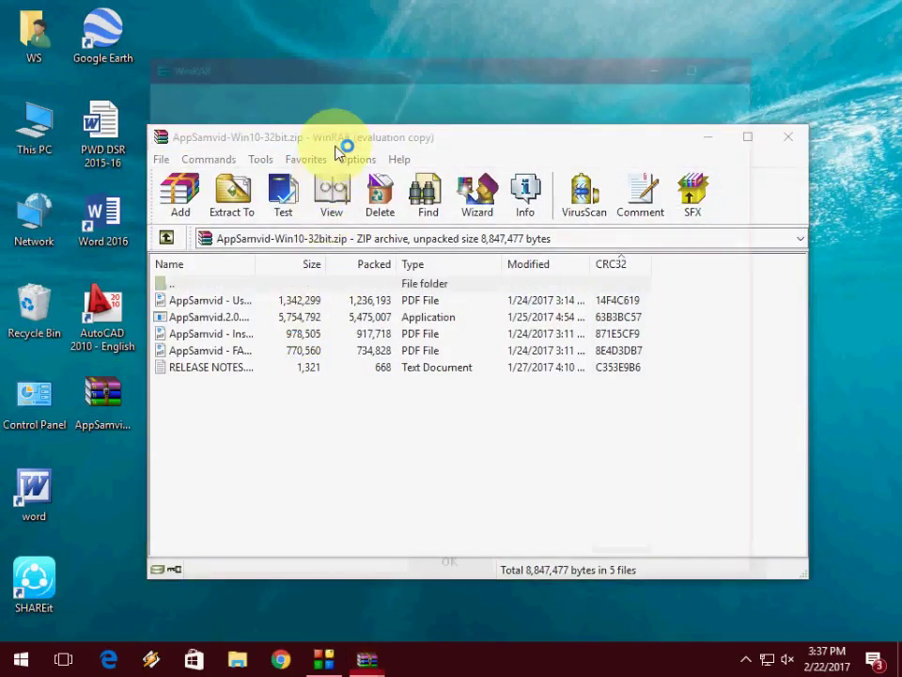
pyautogui.click(745, 63)
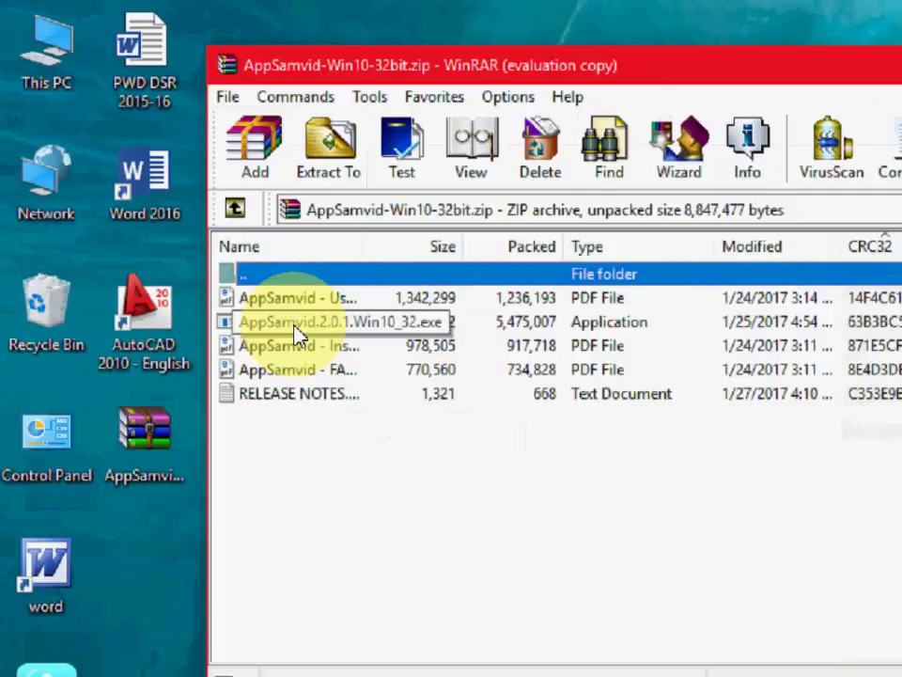
pyautogui.doubleClick(413, 331)
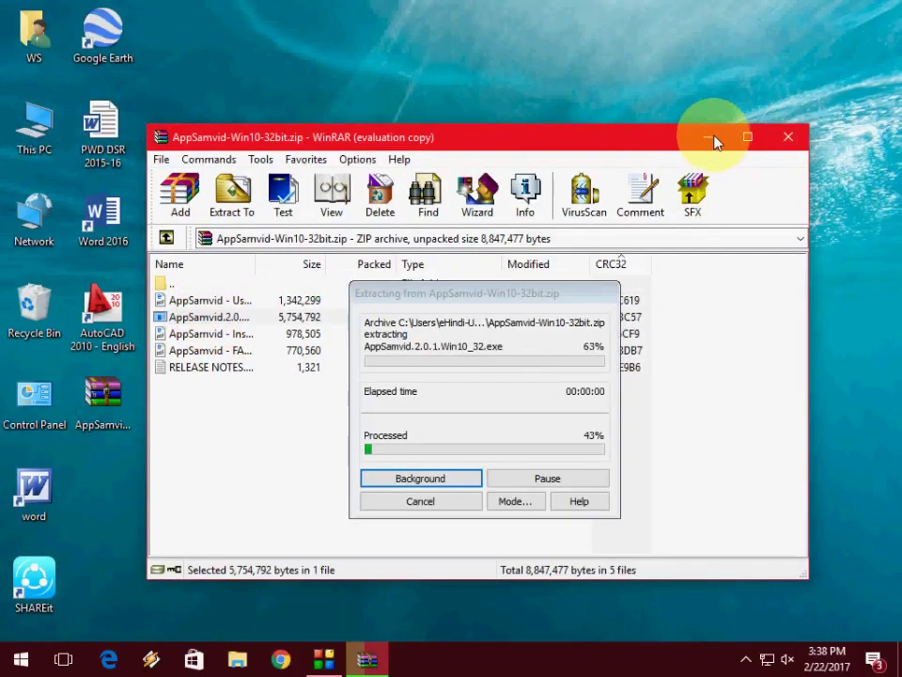
pyautogui.click(710, 139)
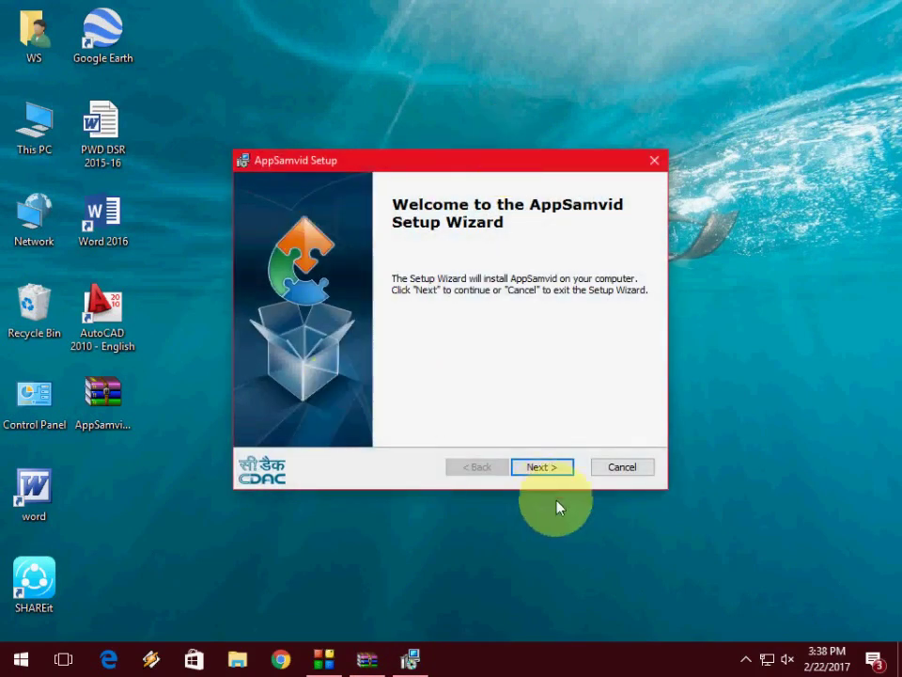
# Step: Accept the AppSamvid licence terms and continue past the install folder page
pyautogui.click(546, 469)
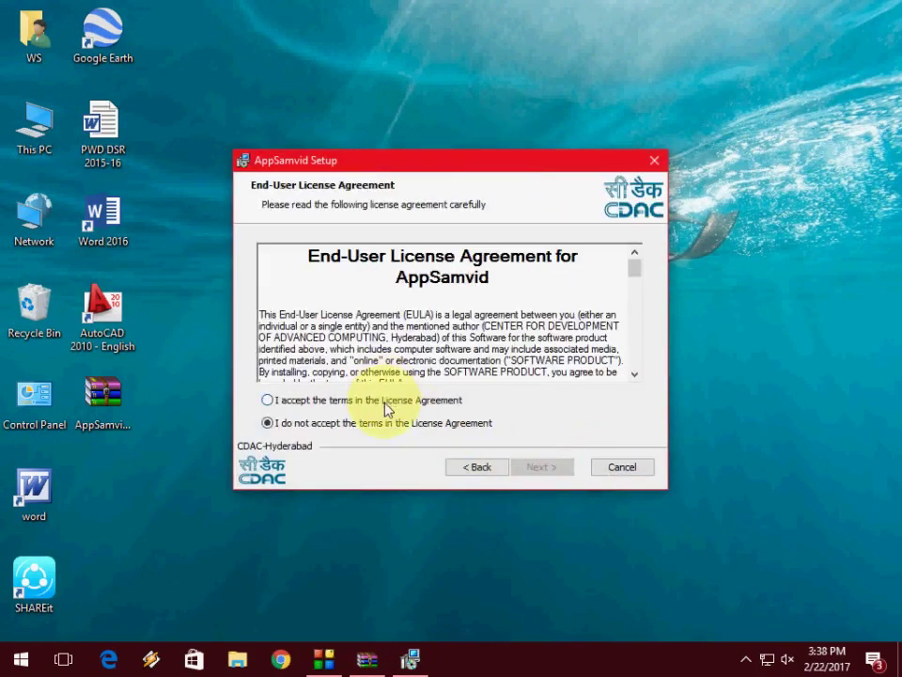
pyautogui.click(385, 402)
pyautogui.click(523, 470)
pyautogui.click(540, 472)
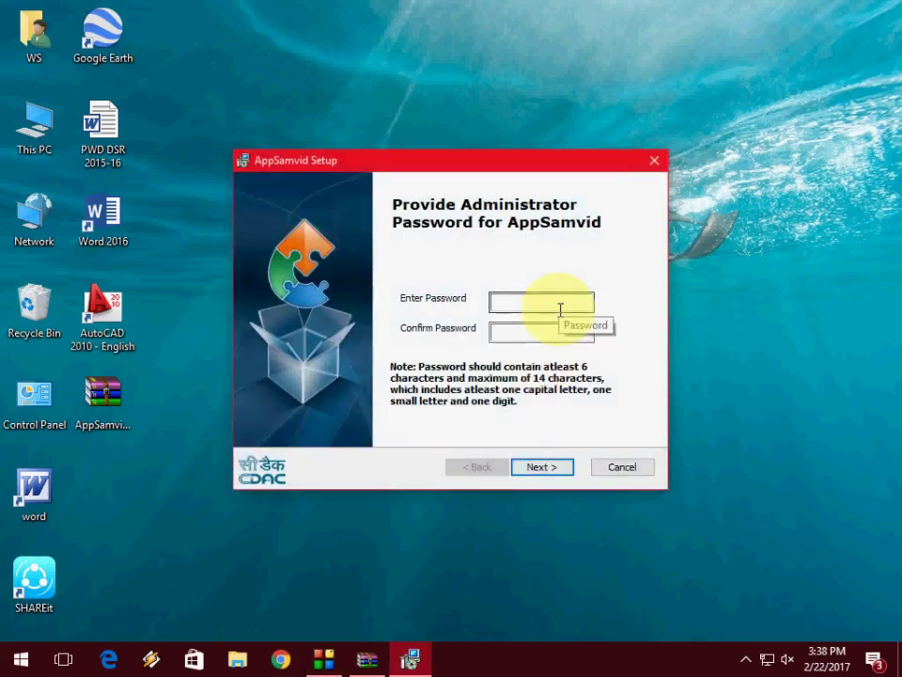
# Step: Enter and confirm the administrator password, then continue setup
pyautogui.click(560, 308)
pyautogui.write('a')
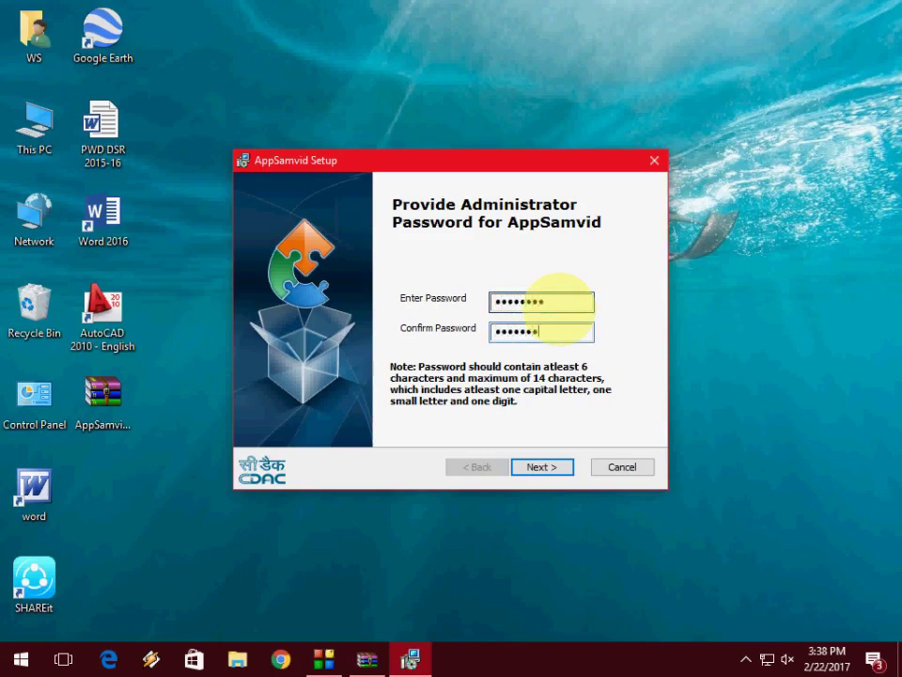
pyautogui.click(536, 475)
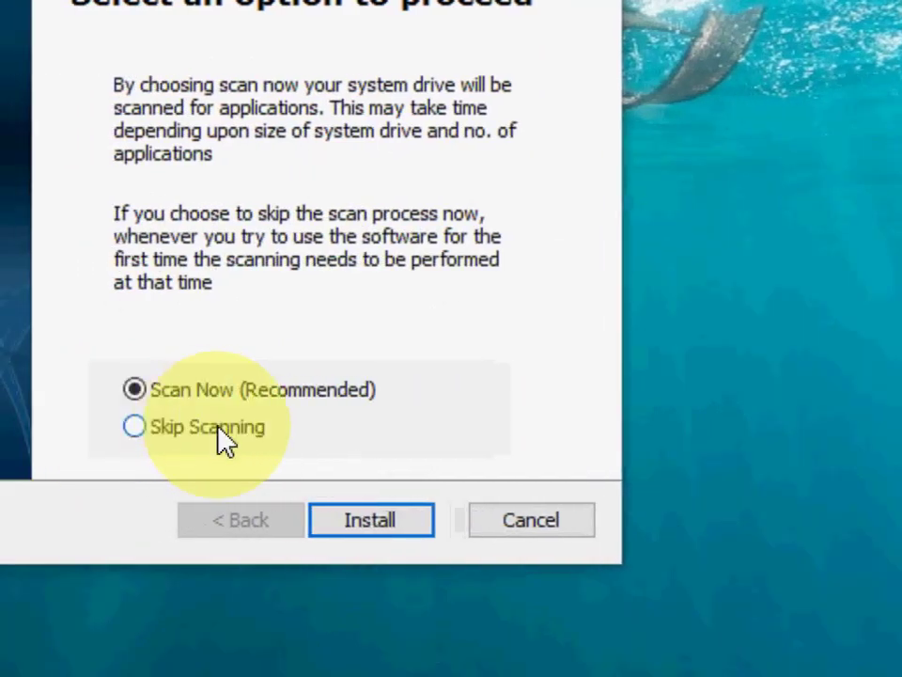
# Step: Choose Skip Scanning and start installing AppSamvid
pyautogui.click(216, 437)
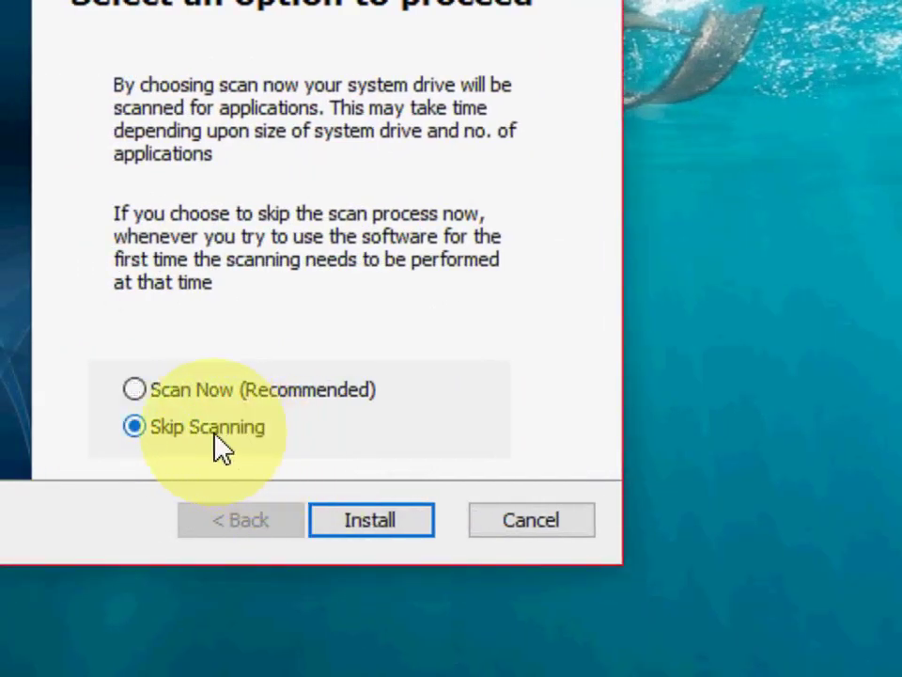
pyautogui.click(376, 528)
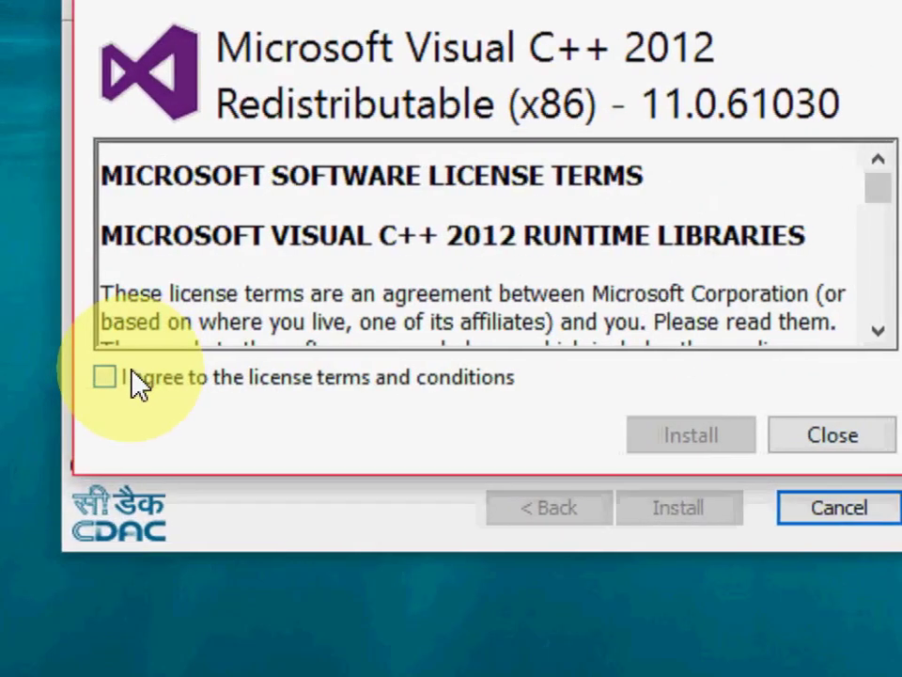
# Step: Accept the licence and install Visual C++ 2012 Redistributable (x86) 11.0.61030, then close it
pyautogui.click(255, 401)
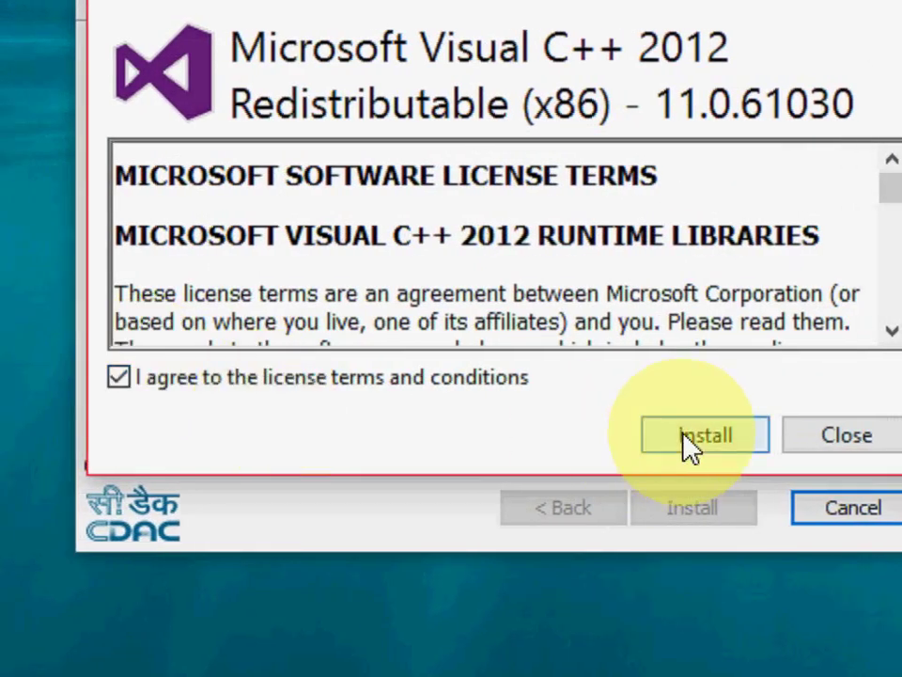
pyautogui.click(548, 430)
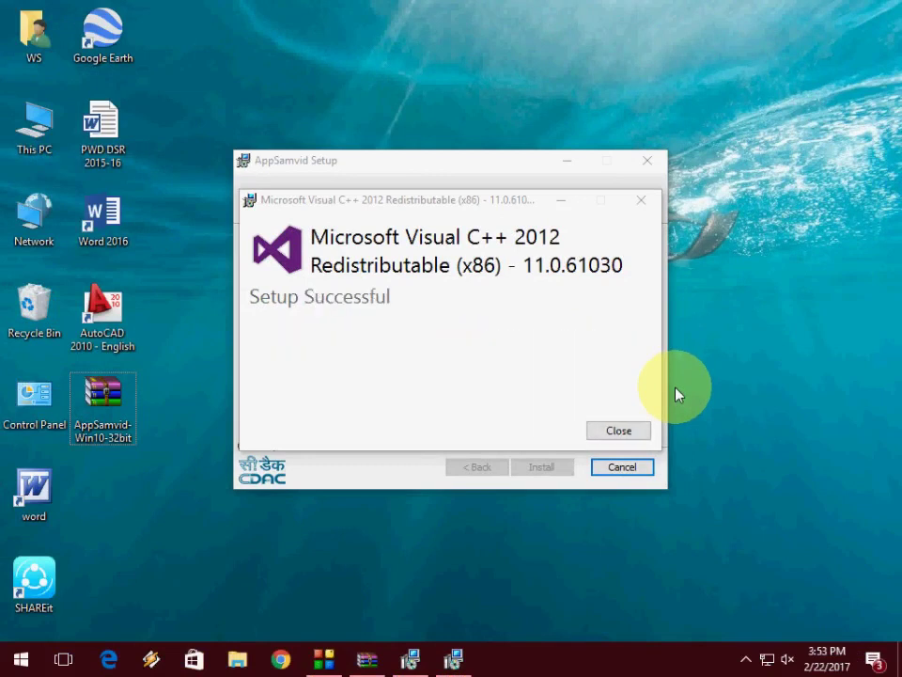
pyautogui.click(619, 429)
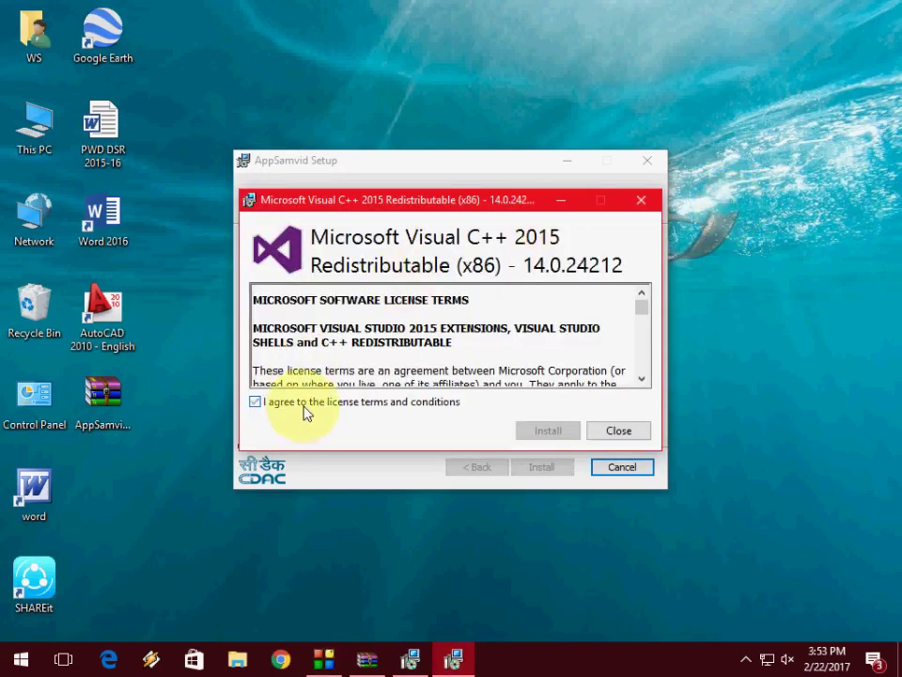
# Step: Install Visual C++ 2015 Redistributable (x86) 14.0.24212 and close it without restarting
pyautogui.click(545, 431)
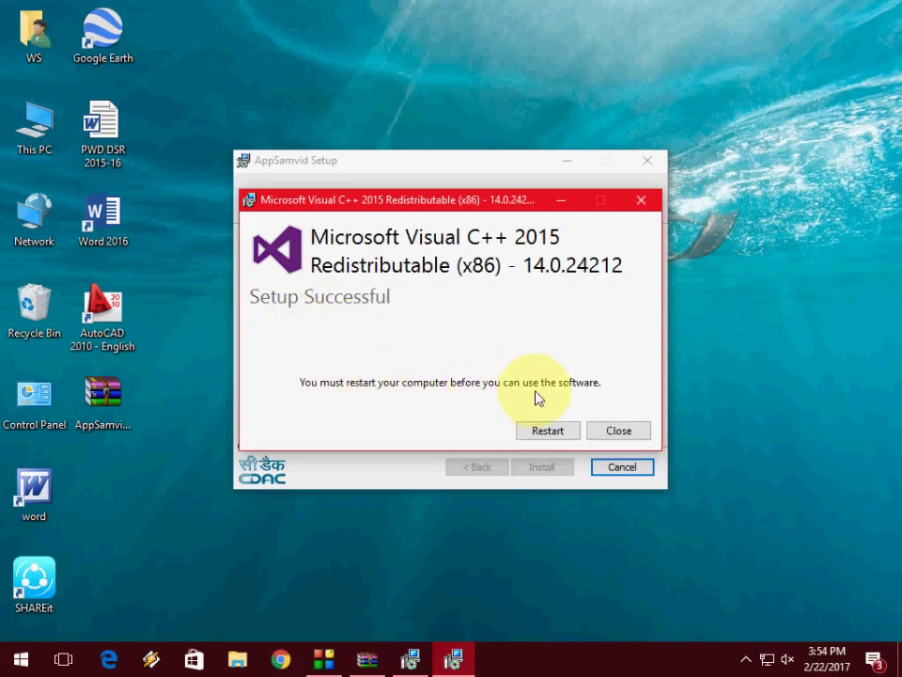
pyautogui.moveTo(499, 209)
pyautogui.mouseDown()
pyautogui.moveTo(456, 383)
pyautogui.moveTo(490, 210)
pyautogui.mouseUp()
pyautogui.click(608, 428)
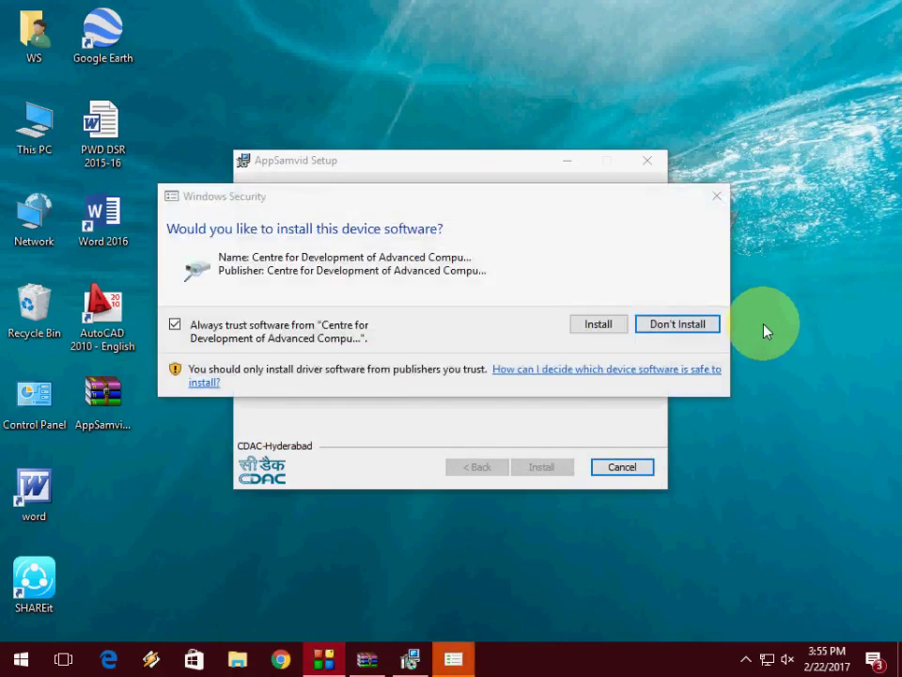
# Step: Allow C-DAC's device software, close the leftover console, and finish the AppSamvid wizard
pyautogui.click(599, 335)
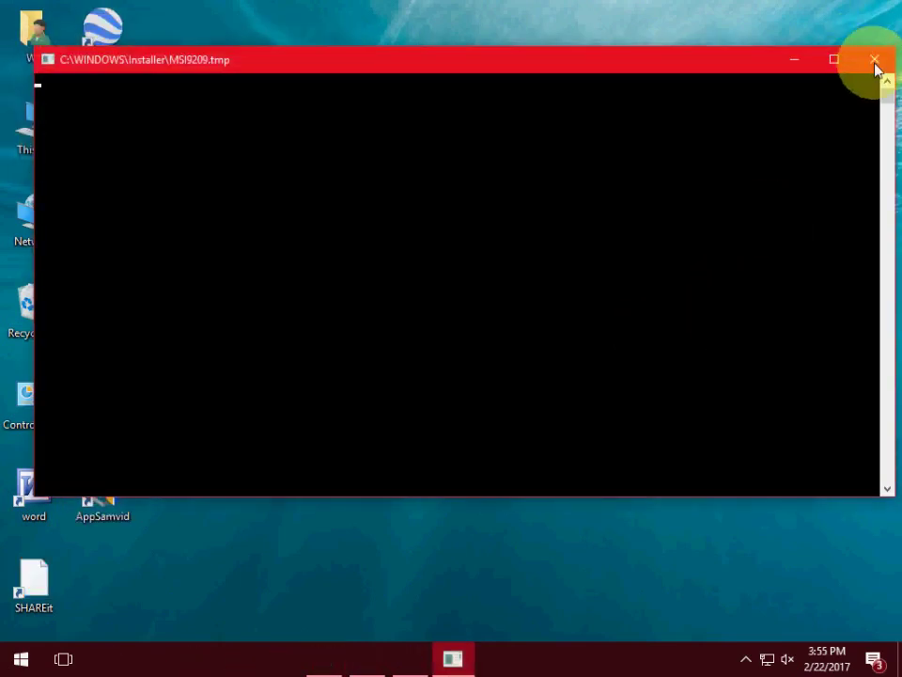
pyautogui.click(875, 60)
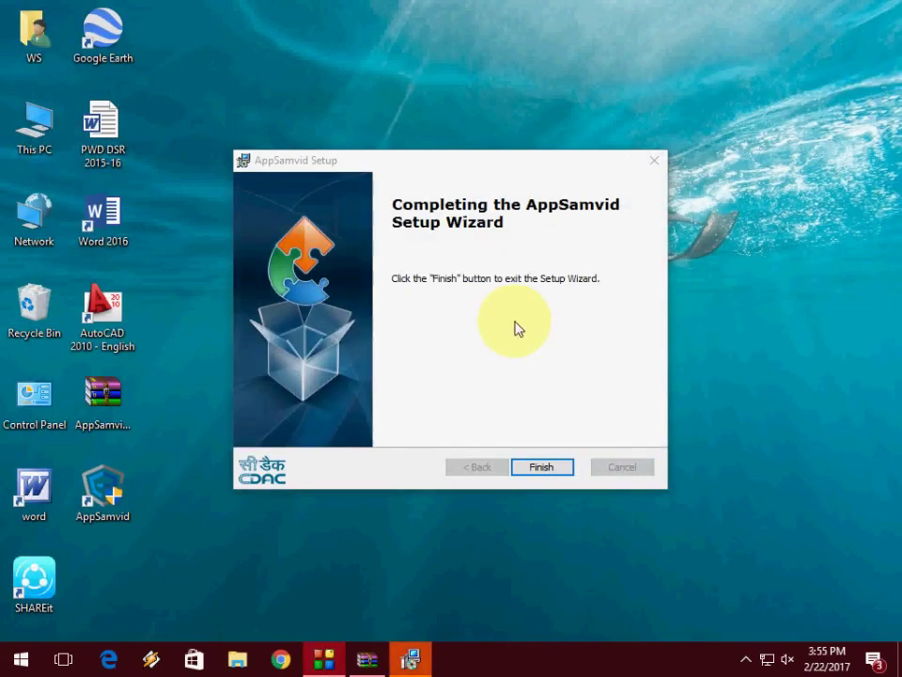
pyautogui.press('Return')
# Step: Launch AppSamvid from its desktop icon, enter the administrator password, and nudge the window right
pyautogui.doubleClick(111, 490)
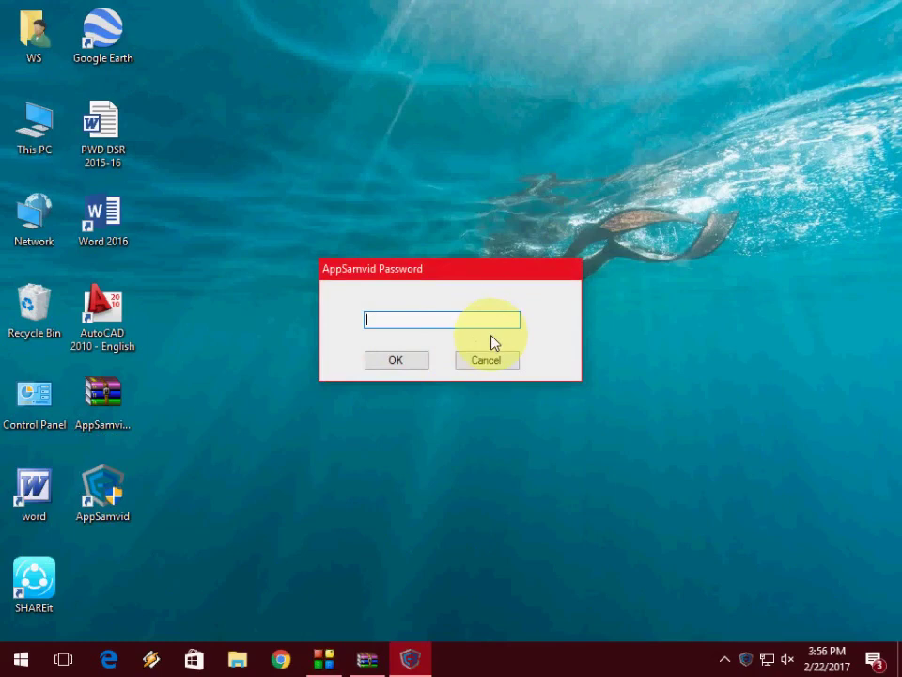
pyautogui.write('12')
pyautogui.click(395, 363)
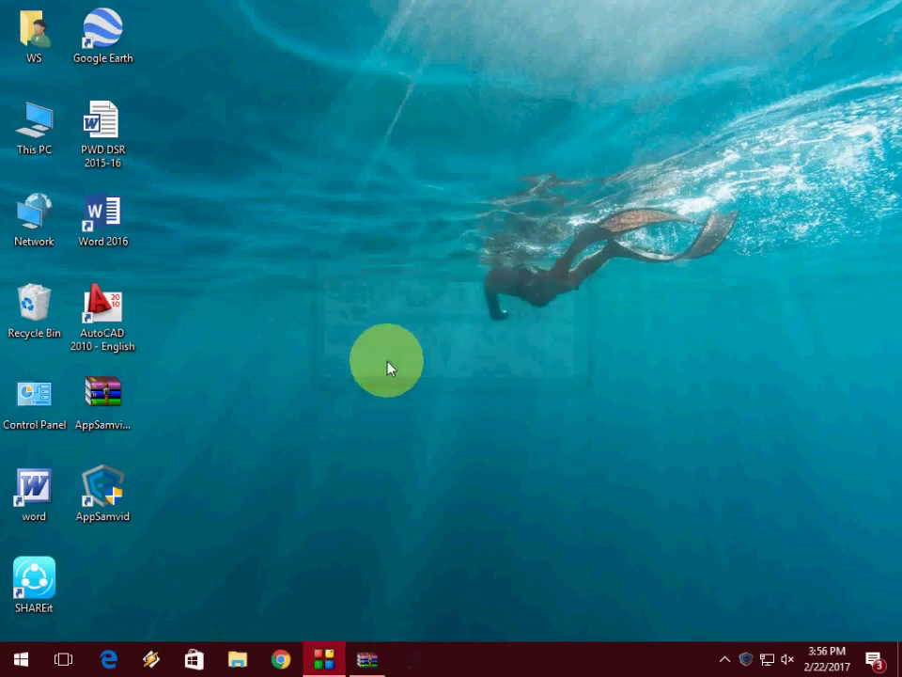
pyautogui.moveTo(439, 100); pyautogui.dragTo(483, 104)
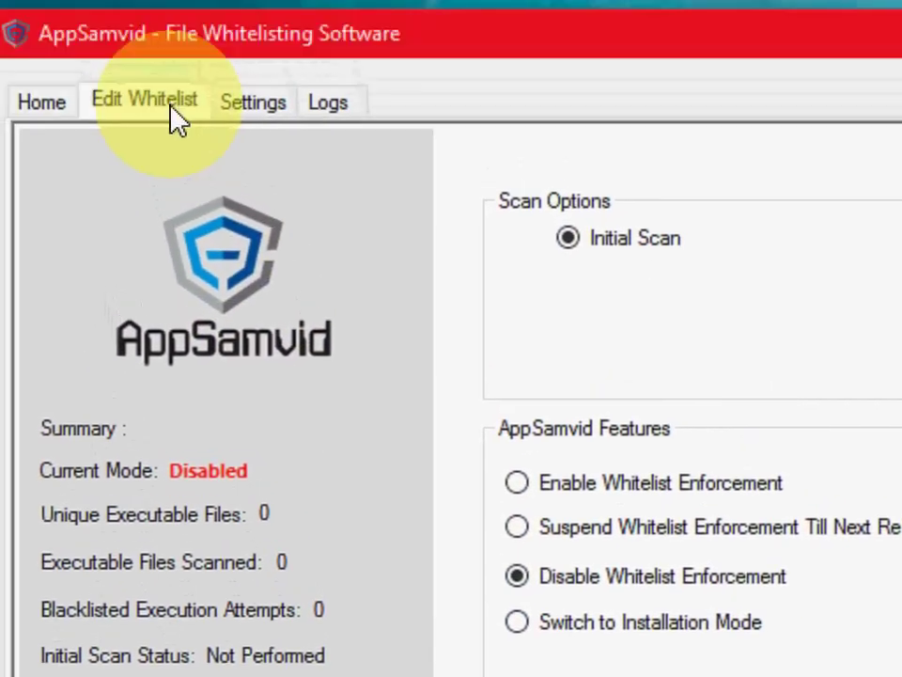
pyautogui.click(171, 117)
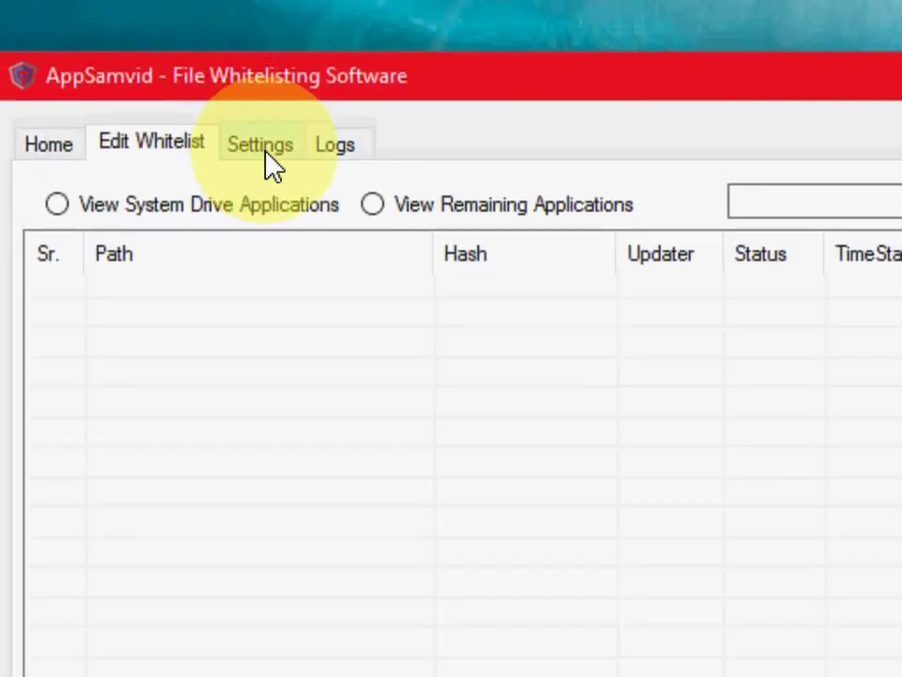
pyautogui.click(269, 165)
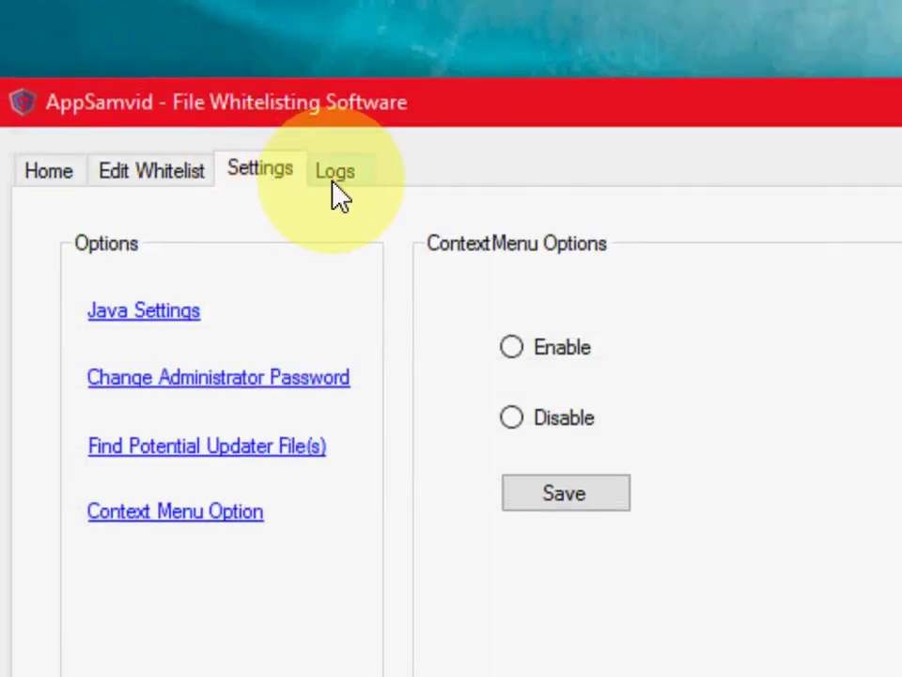
pyautogui.click(334, 181)
pyautogui.click(78, 181)
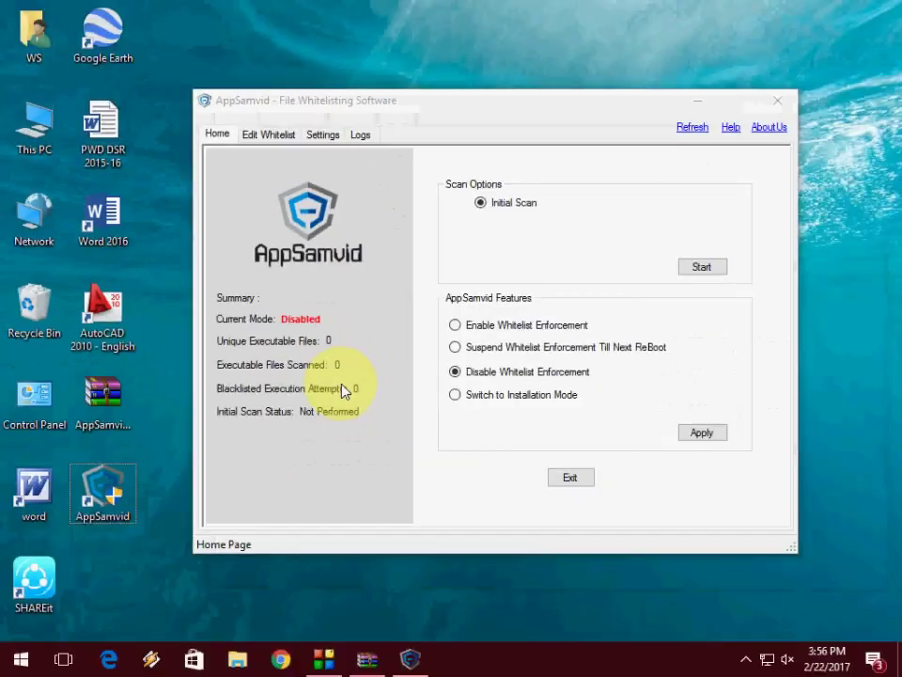
pyautogui.click(853, 227)
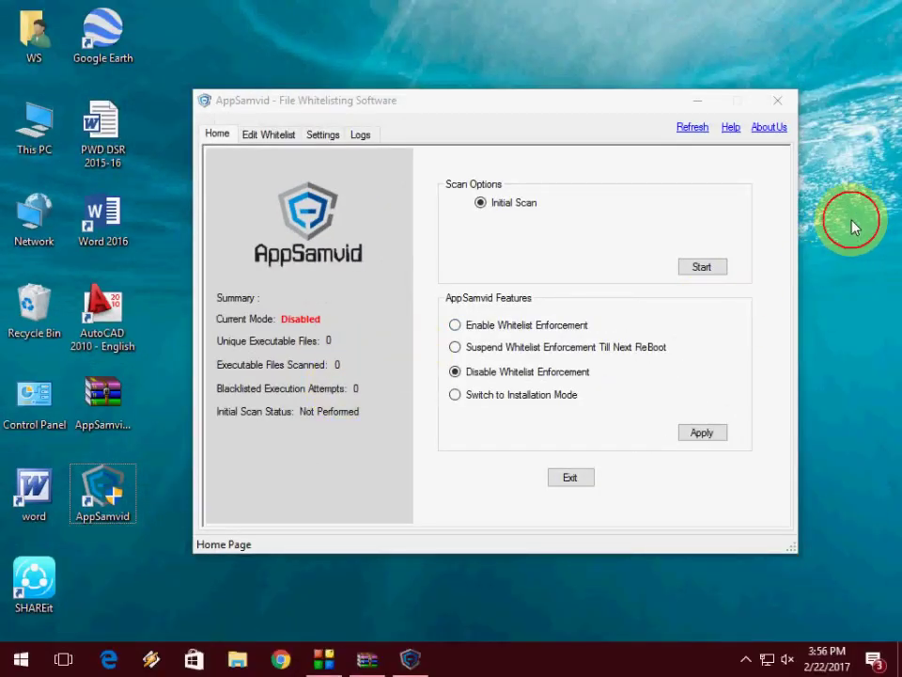
pyautogui.moveTo(433, 99); pyautogui.dragTo(434, 92)
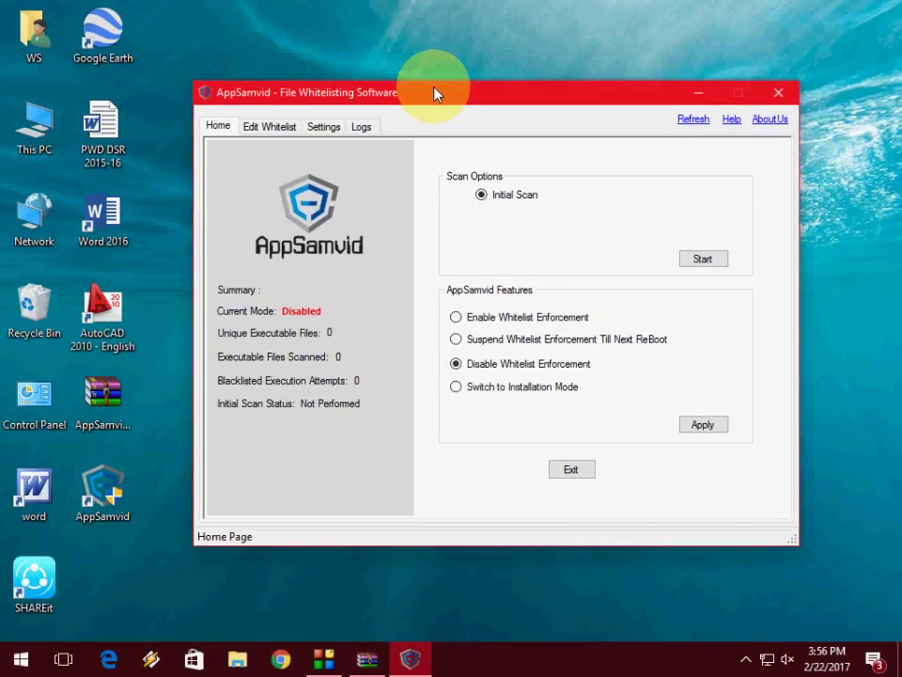